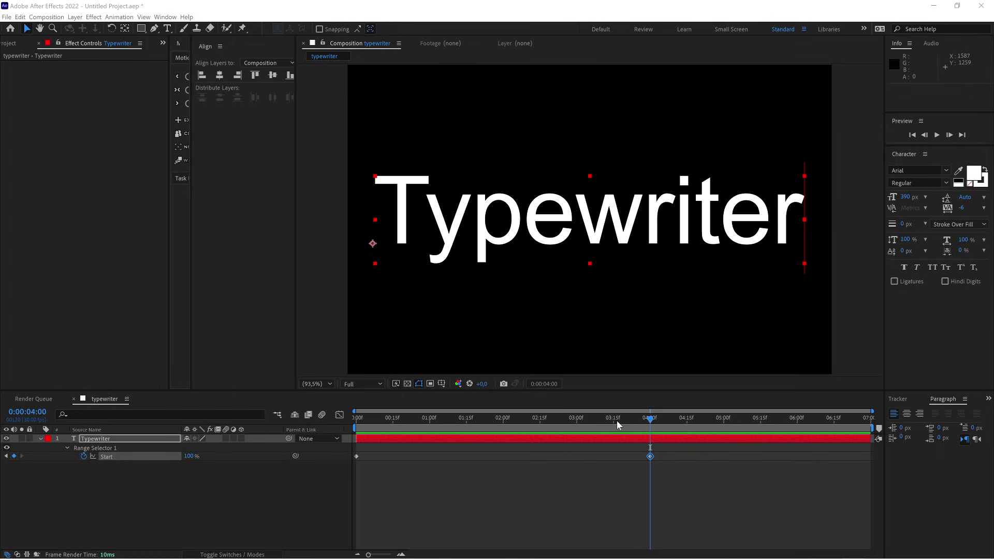
- Scrub the Typewriter animation backwards in After Effects to watch the text unreveal
{"action": "left_click_drag", "start_coordinate": [617, 420], "coordinate": [646, 445]}
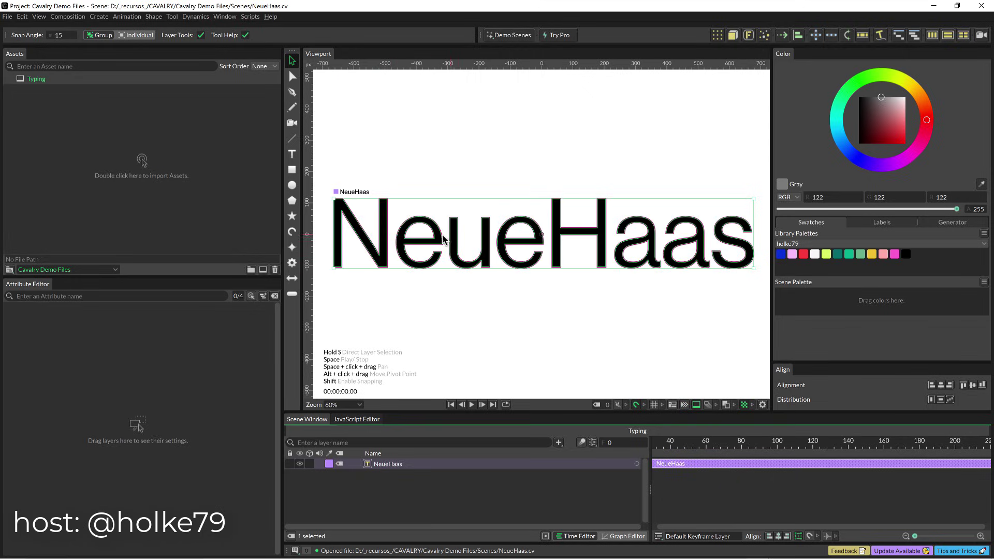
- Select the NeueHaas text layer in the Scene Window to load its attributes
{"action": "left_click", "coordinate": [387, 466]}
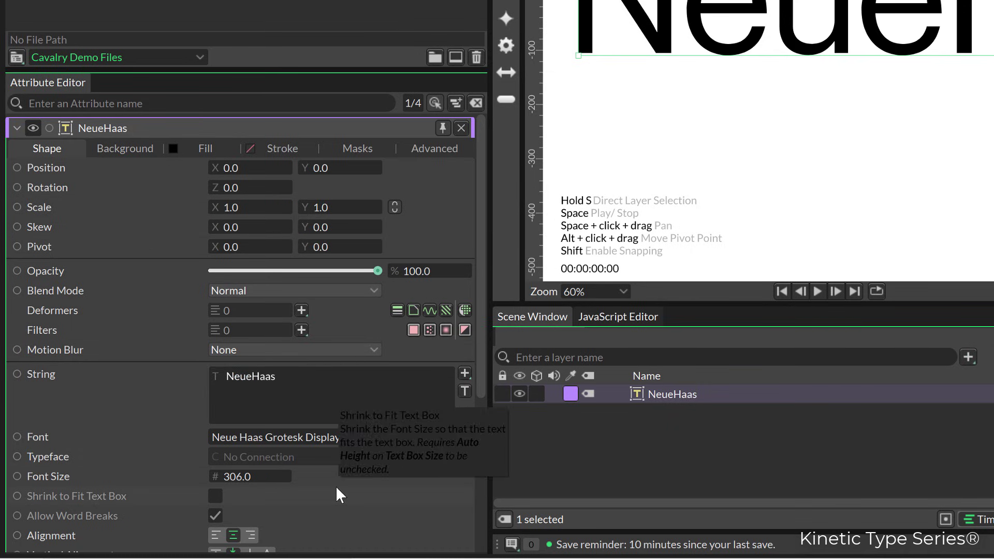
- Add a String Manipulator to the NeueHaas text, scrambling it to 'eausNeaH'
{"action": "scroll", "coordinate": [178, 354], "scroll_direction": "down", "scroll_amount": 5}
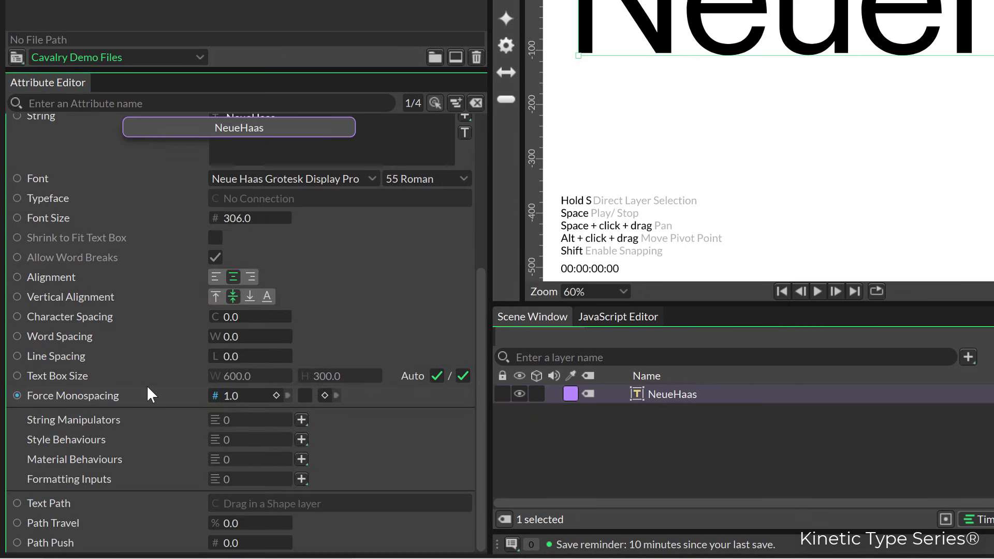
{"action": "scroll", "coordinate": [147, 383], "scroll_direction": "up", "scroll_amount": 4}
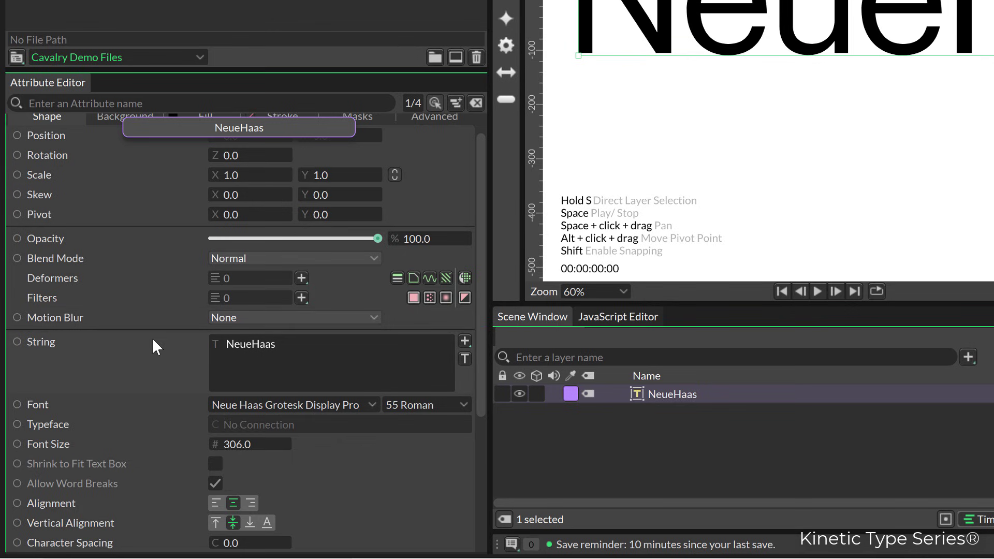
{"action": "scroll", "coordinate": [152, 337], "scroll_direction": "down", "scroll_amount": 4}
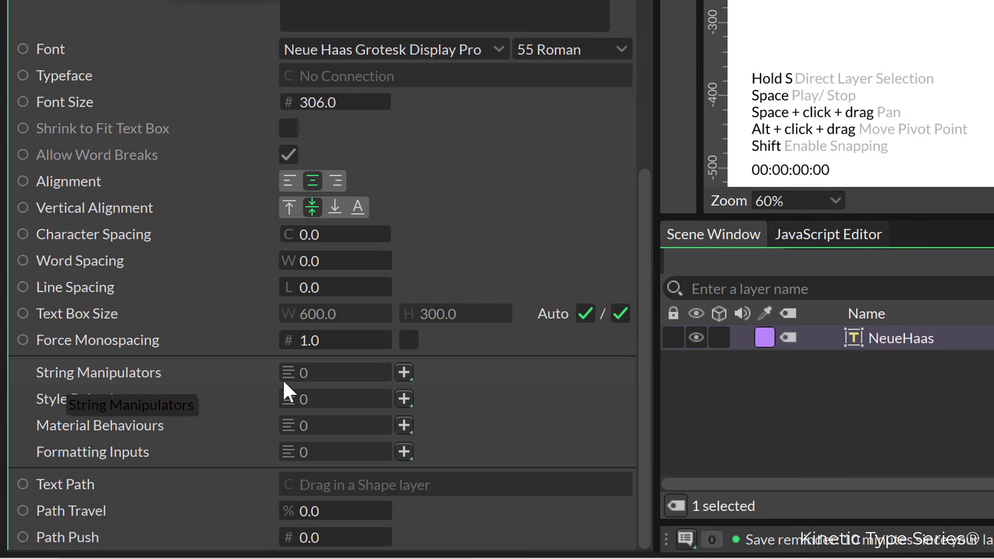
{"action": "left_click", "coordinate": [403, 372]}
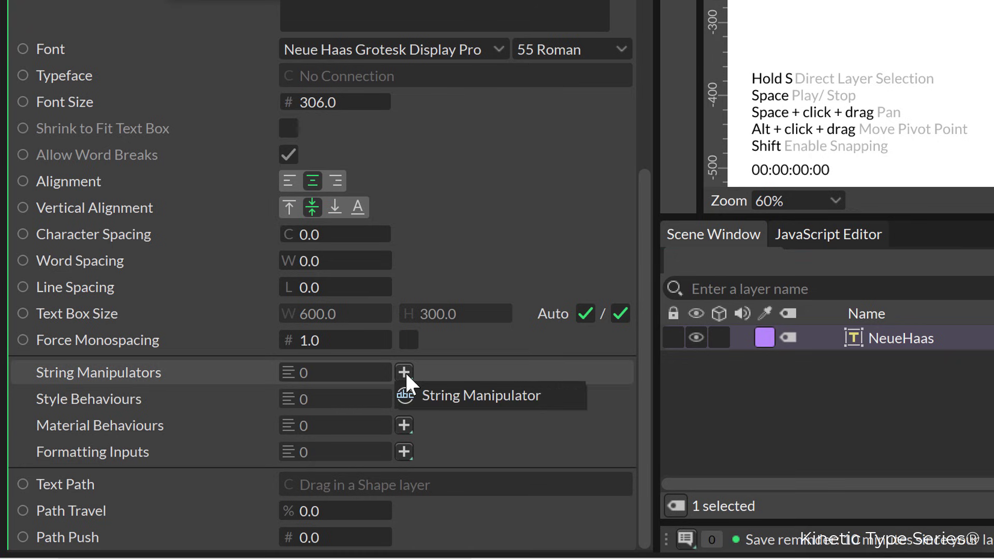
{"action": "left_click", "coordinate": [452, 396]}
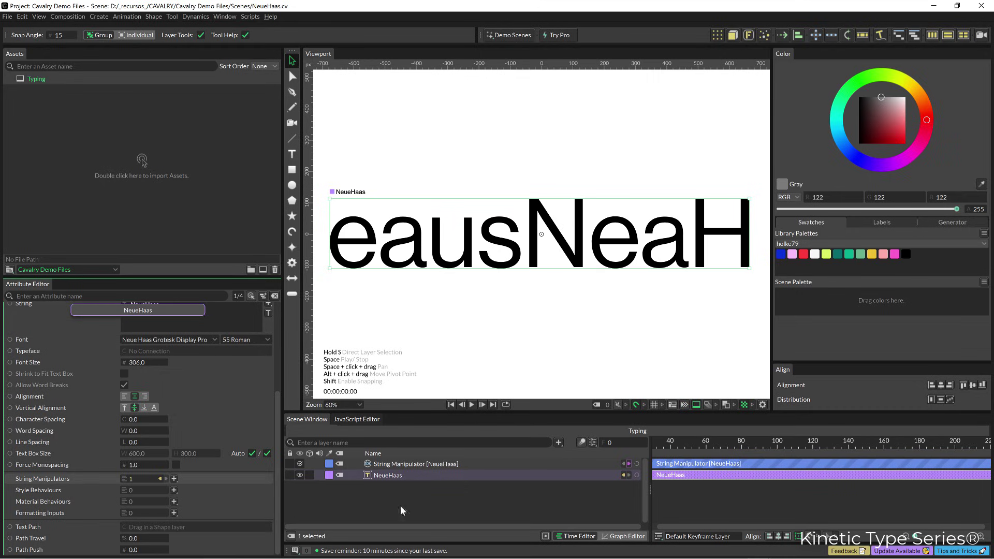
- Change the String Manipulator's type from Shuffle String to Resize String
{"action": "left_click", "coordinate": [400, 465]}
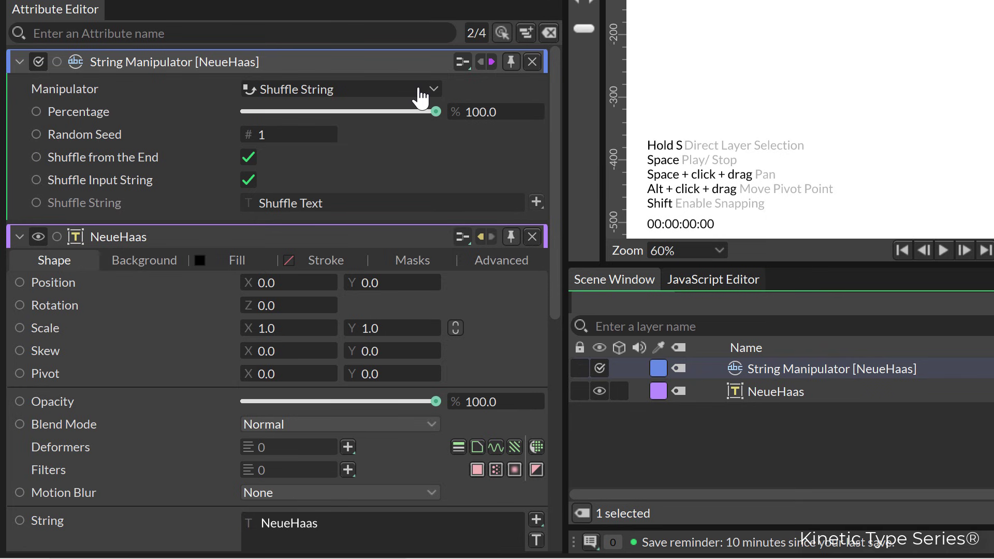
{"action": "left_click", "coordinate": [211, 325]}
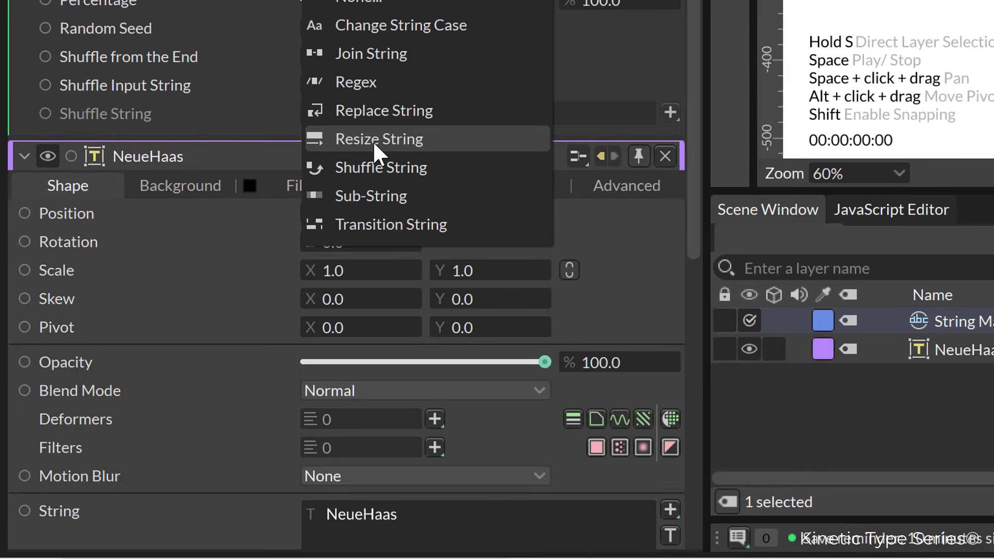
{"action": "left_click", "coordinate": [361, 137]}
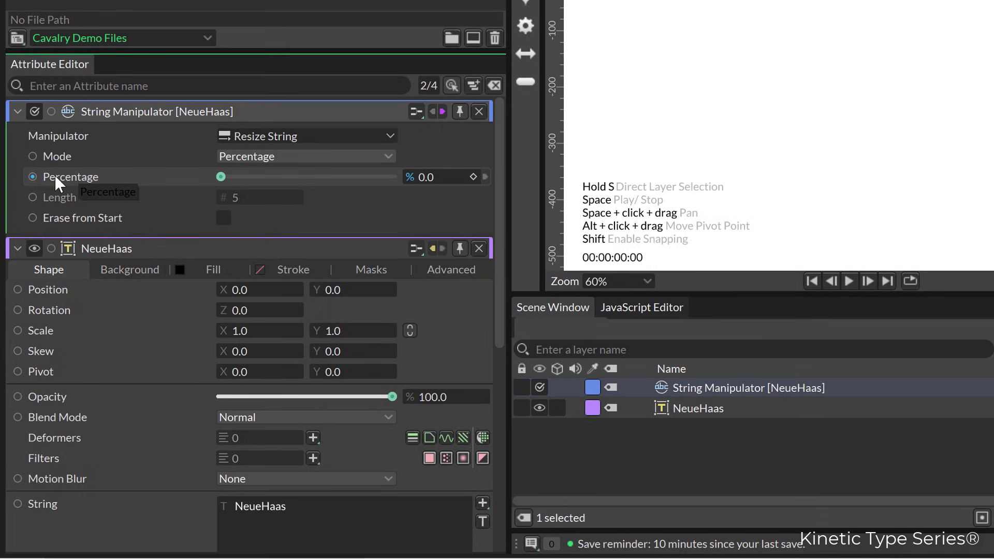
- Preview the Resize String Percentage up to 100, then drag it back to 0
{"action": "left_click_drag", "start_coordinate": [221, 176], "coordinate": [354, 191]}
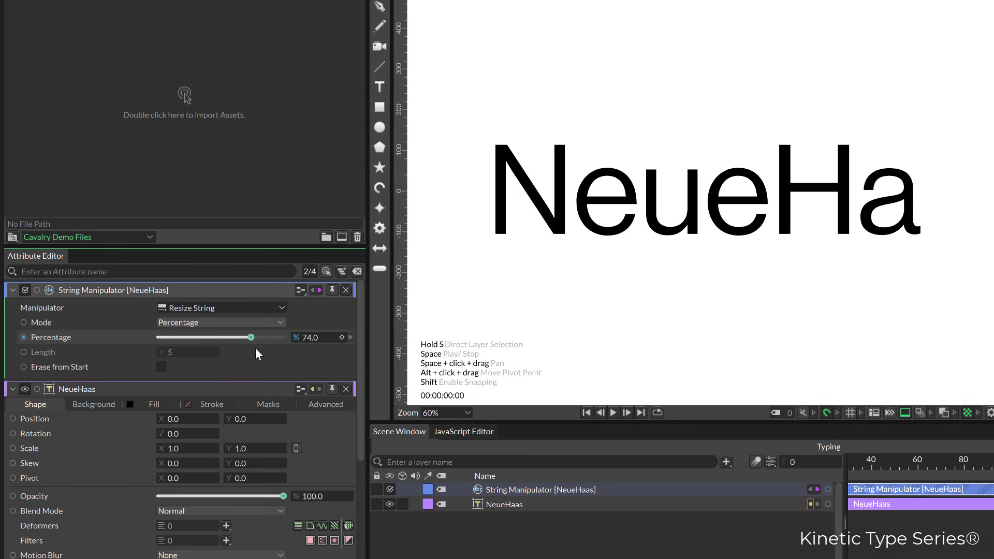
{"action": "left_click_drag", "start_coordinate": [256, 348], "coordinate": [281, 350]}
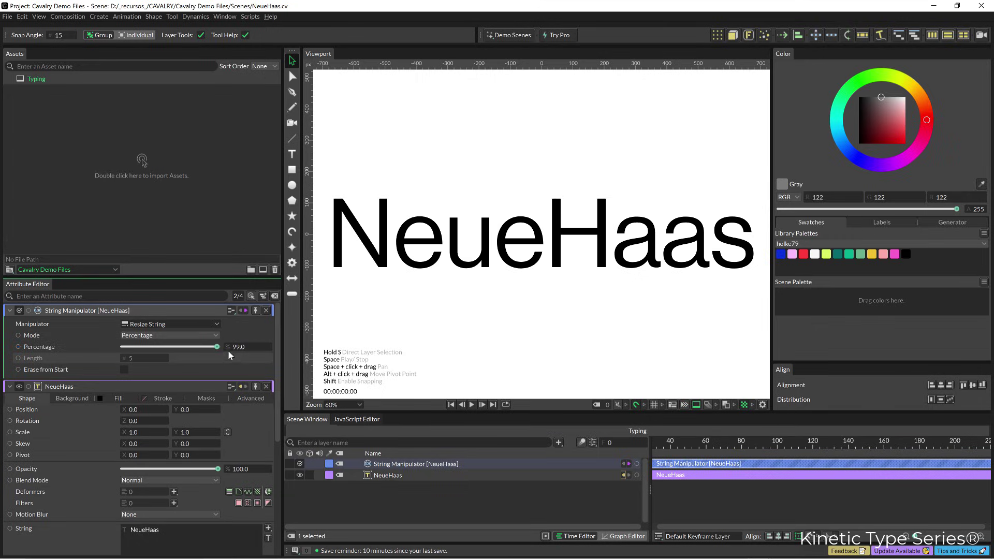
{"action": "left_click_drag", "start_coordinate": [218, 351], "coordinate": [223, 351]}
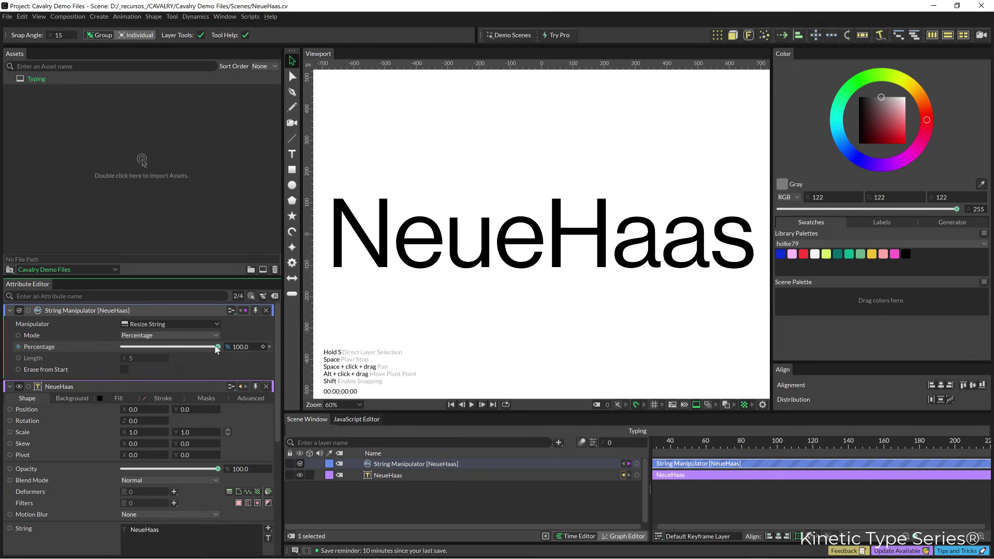
{"action": "left_click_drag", "start_coordinate": [217, 350], "coordinate": [118, 346]}
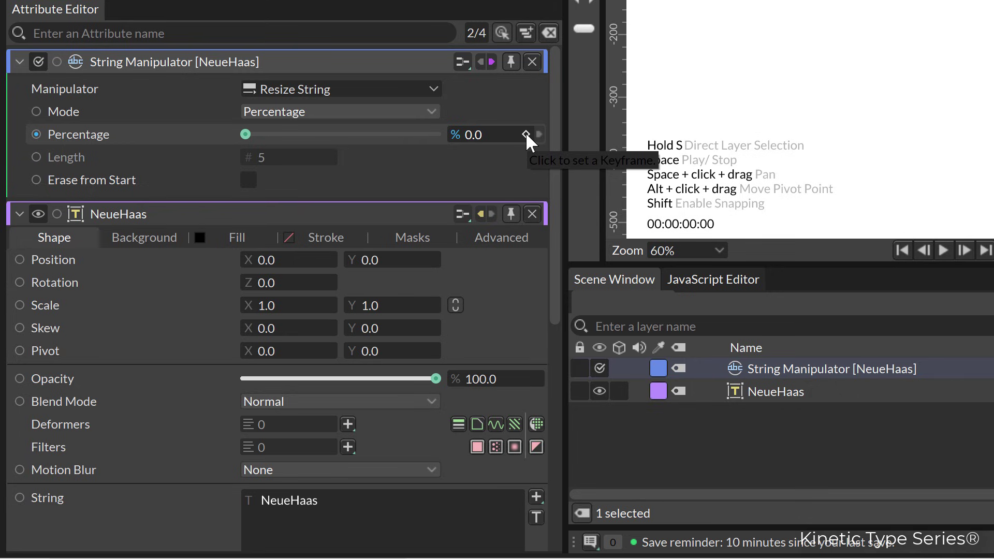
- Keyframe Percentage at 0% on frame 0 and 100% on frame 60, then return to frame 0
{"action": "left_click", "coordinate": [526, 135]}
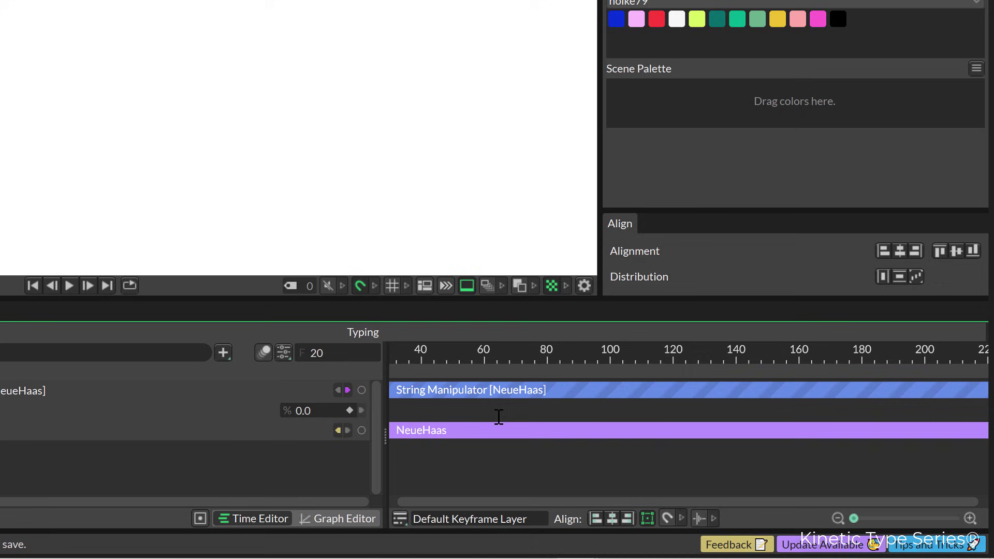
{"action": "right_click", "coordinate": [498, 417]}
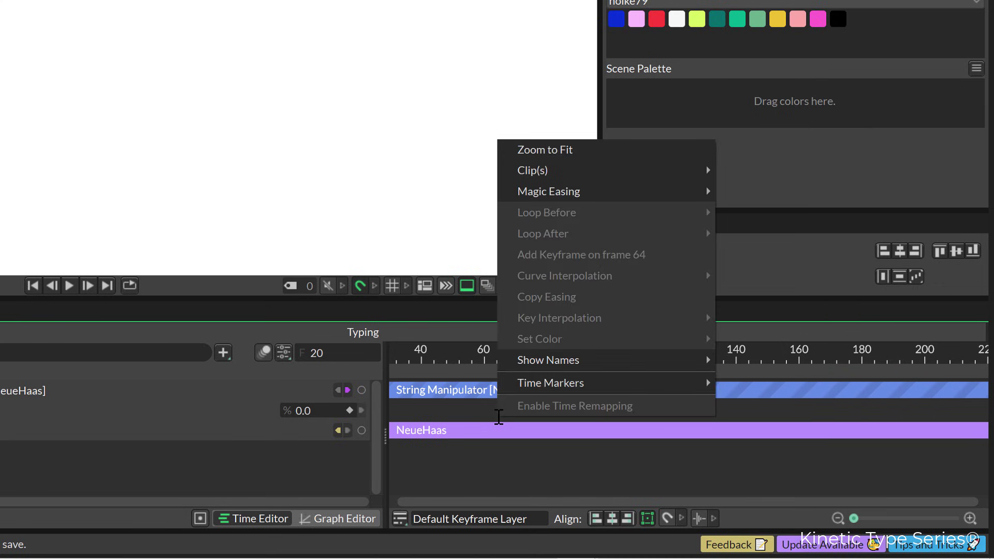
{"action": "left_click", "coordinate": [542, 153]}
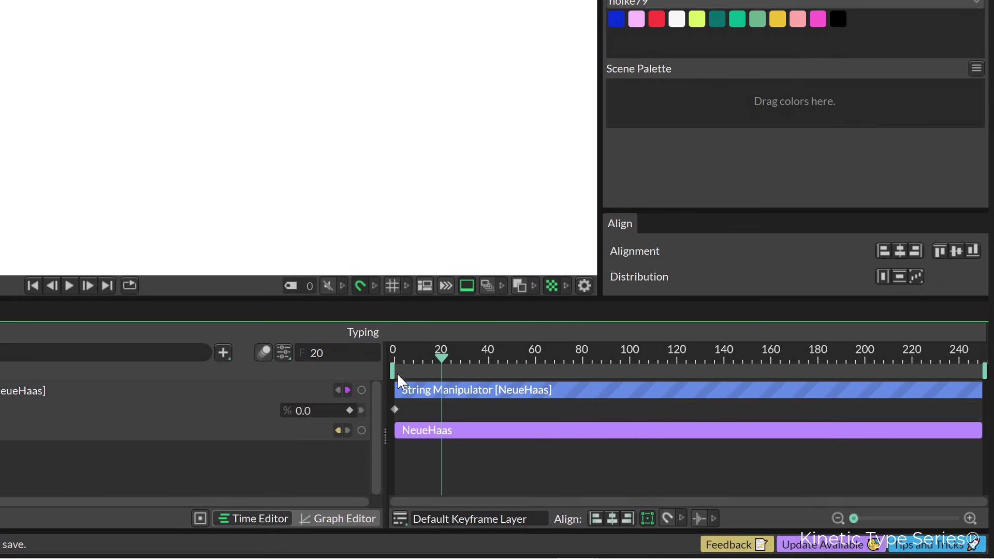
{"action": "left_click_drag", "start_coordinate": [397, 357], "coordinate": [537, 365]}
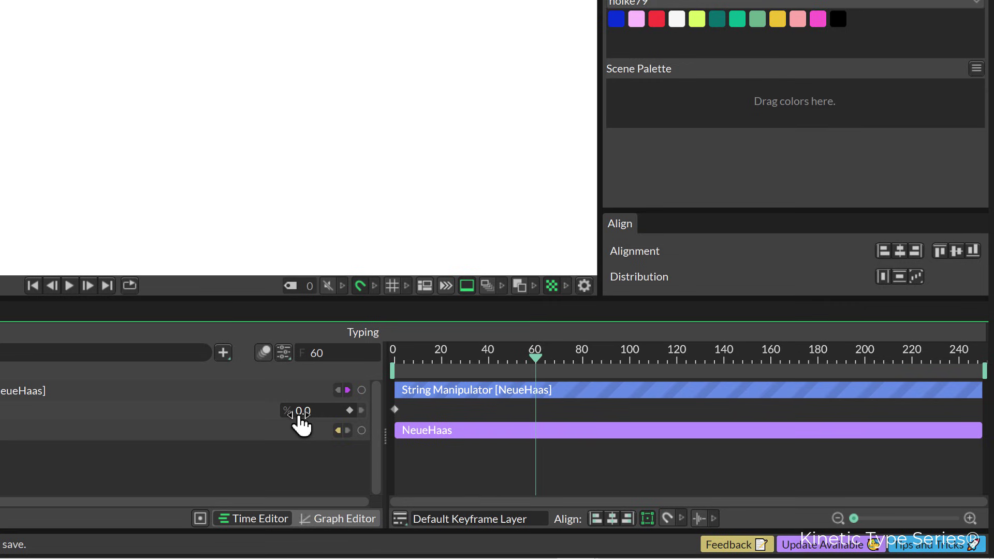
{"action": "left_click_drag", "start_coordinate": [301, 414], "coordinate": [354, 414]}
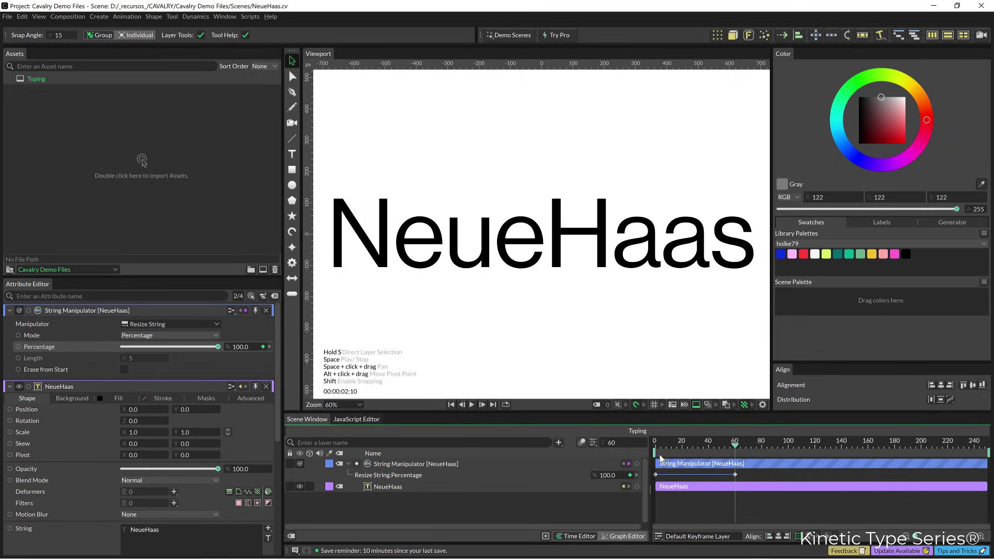
{"action": "left_click", "coordinate": [654, 449]}
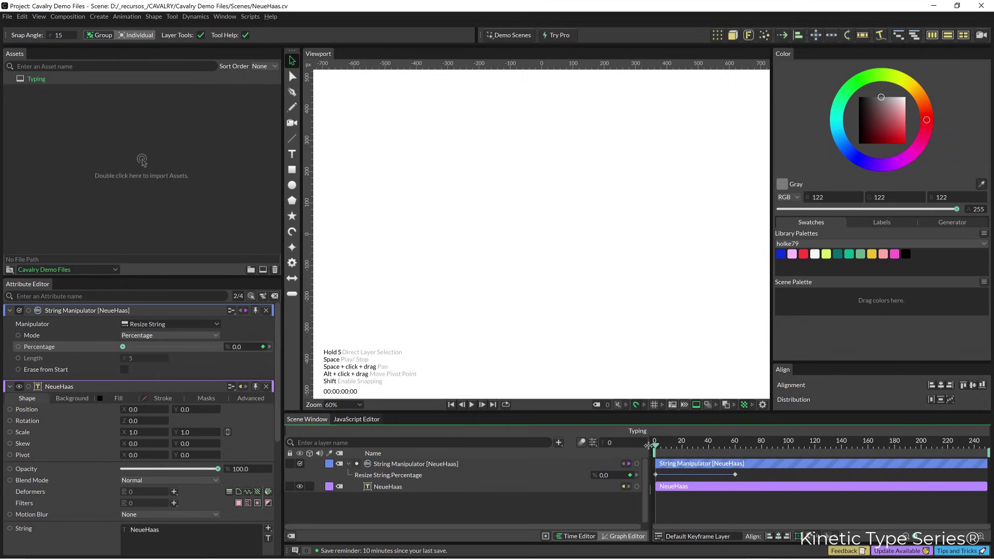
- Preview the linear reveal, then show the frame-60 Percentage keyframe in the Graph Editor
{"action": "key", "text": "space"}
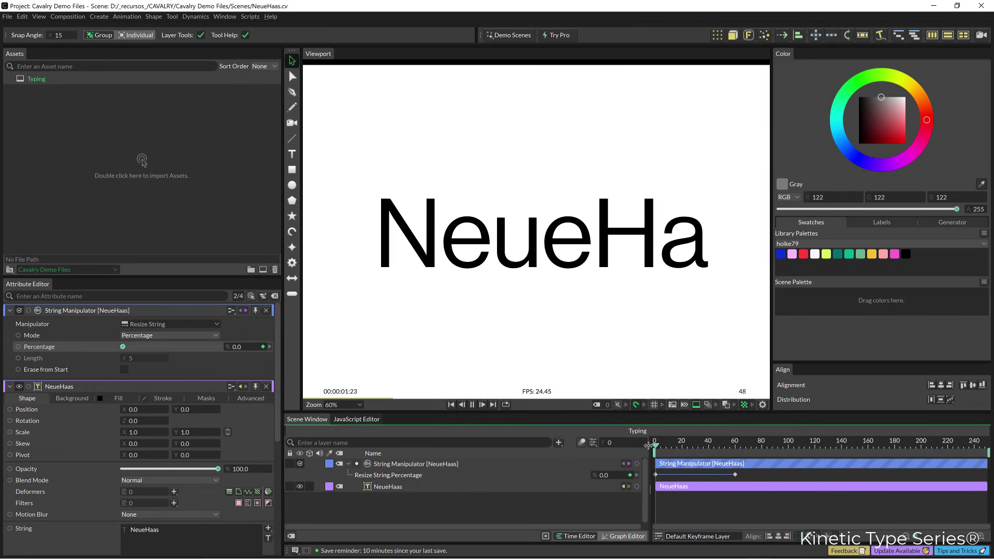
{"action": "key", "text": "space"}
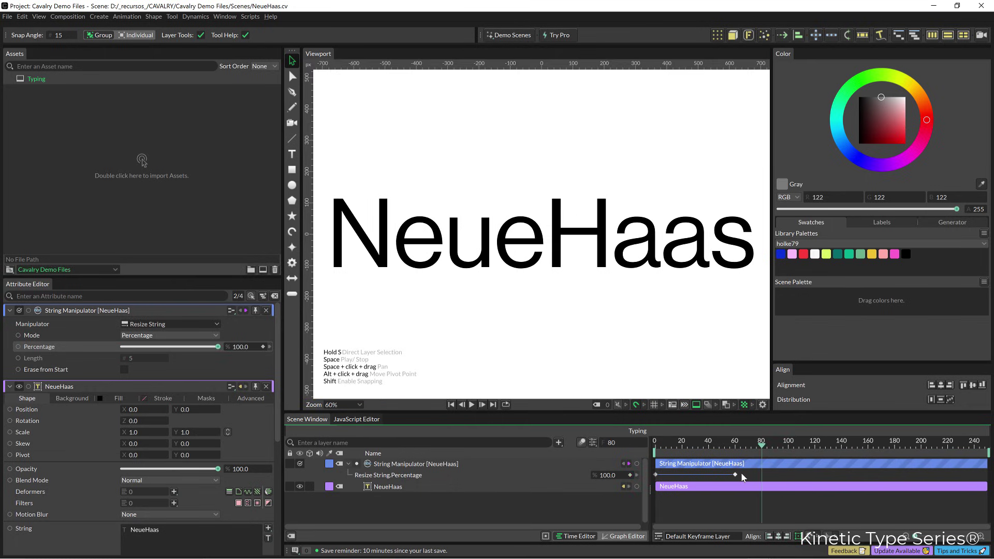
{"action": "left_click", "coordinate": [733, 476]}
{"action": "left_click", "coordinate": [620, 535]}
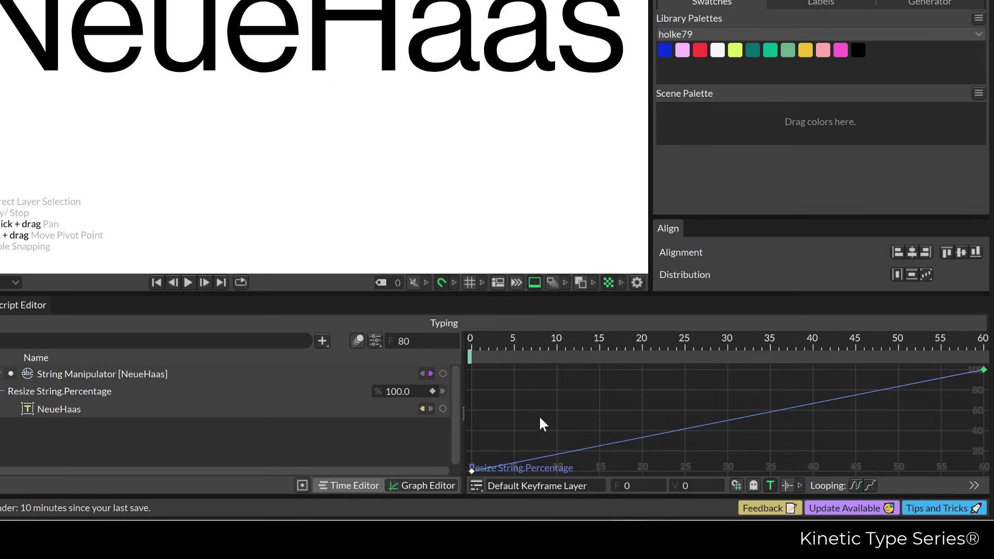
- Drag both keyframes' Bezier handles into an S-curve and replay the eased reveal
{"action": "left_click", "coordinate": [656, 527]}
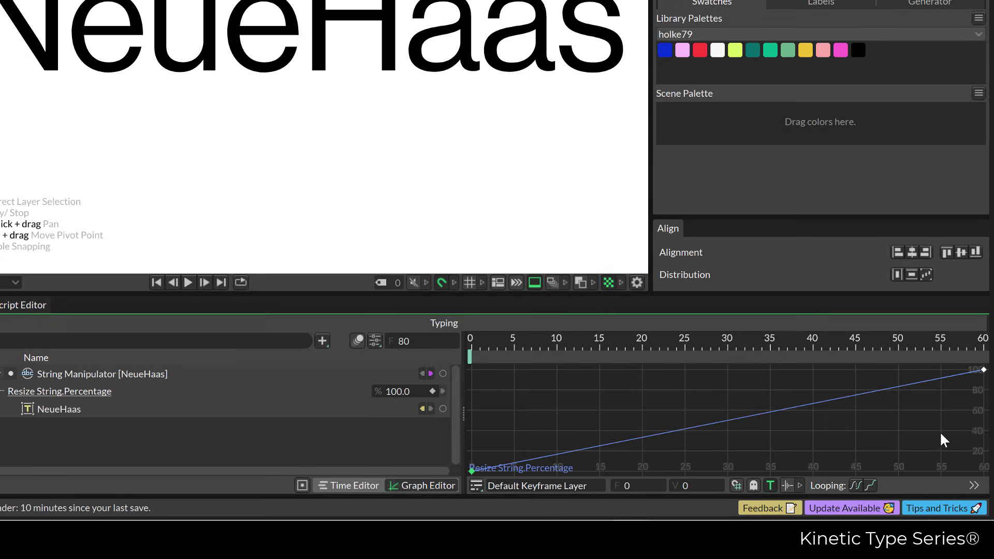
{"action": "left_click_drag", "start_coordinate": [941, 369], "coordinate": [613, 371]}
{"action": "key", "text": "space"}
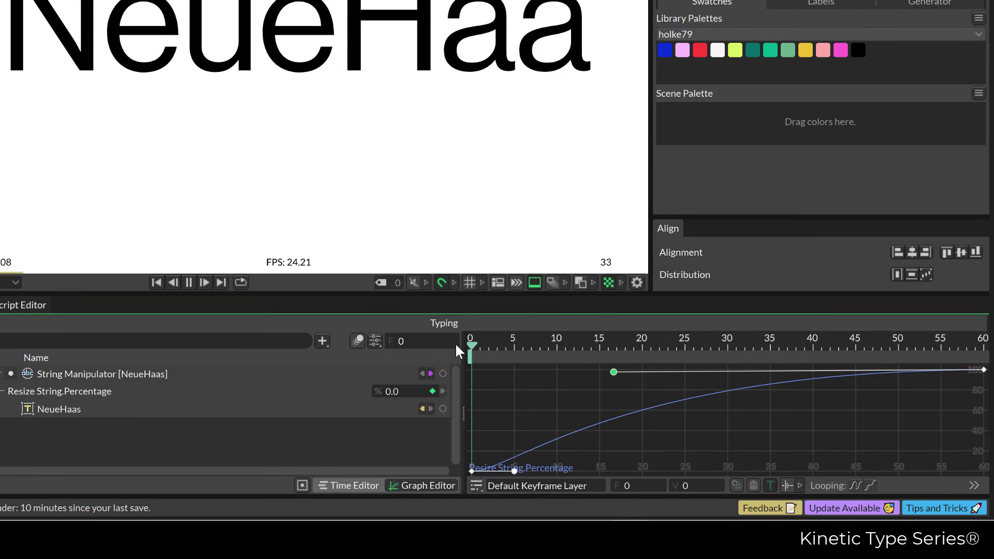
{"action": "left_click", "coordinate": [514, 471]}
{"action": "left_click_drag", "start_coordinate": [515, 471], "coordinate": [705, 465]}
{"action": "key", "text": "space"}
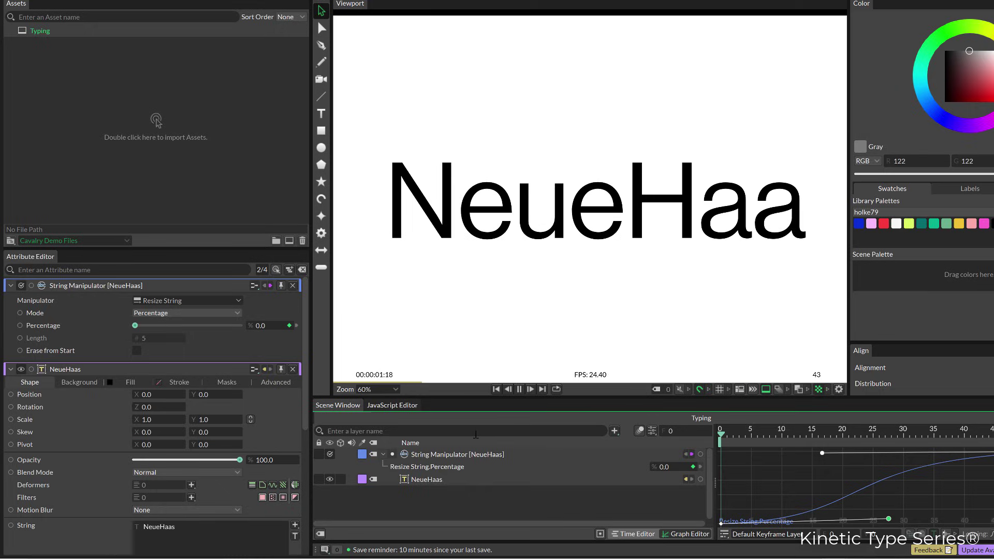
{"action": "key", "text": "space"}
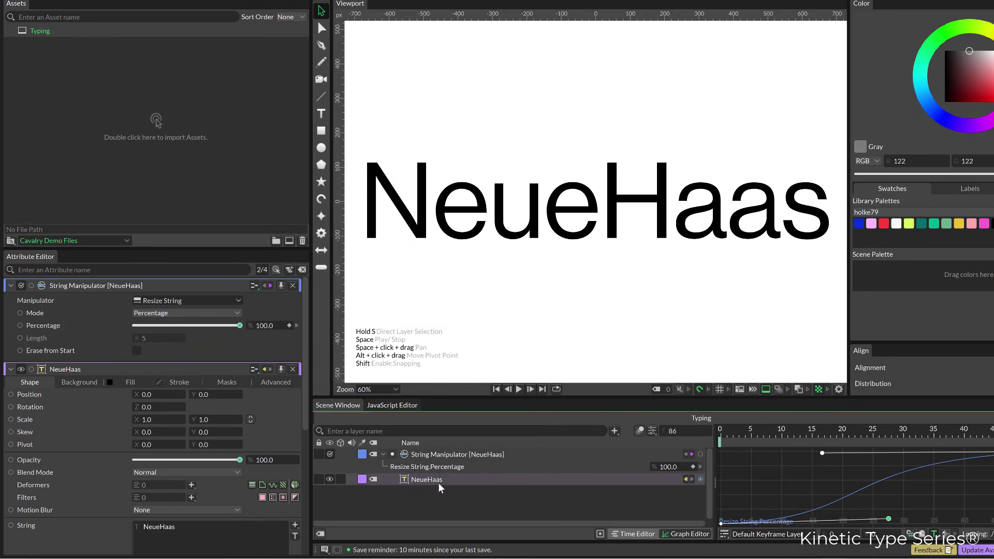
- Nest the String Manipulator under NeueHaas and leave the NeueHaas layer collapsed
{"action": "left_click_drag", "start_coordinate": [434, 456], "coordinate": [434, 460]}
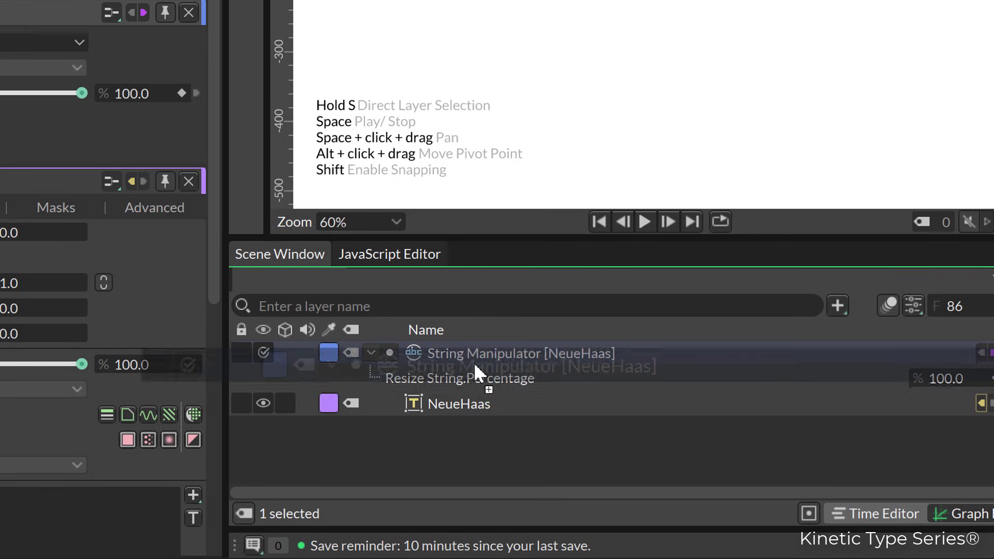
{"action": "left_click_drag", "start_coordinate": [474, 363], "coordinate": [472, 399]}
{"action": "left_click", "coordinate": [371, 353]}
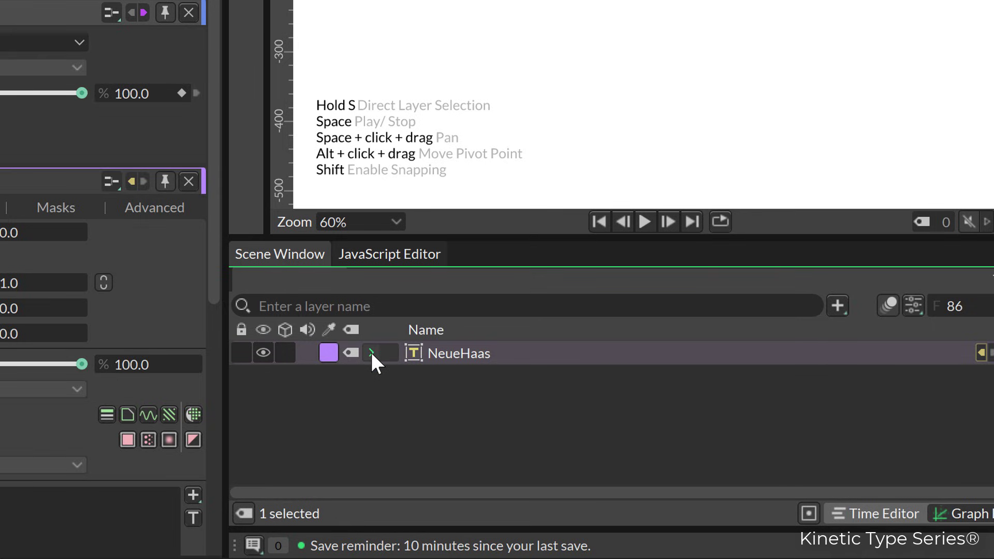
{"action": "left_click", "coordinate": [371, 352]}
{"action": "left_click", "coordinate": [371, 352]}
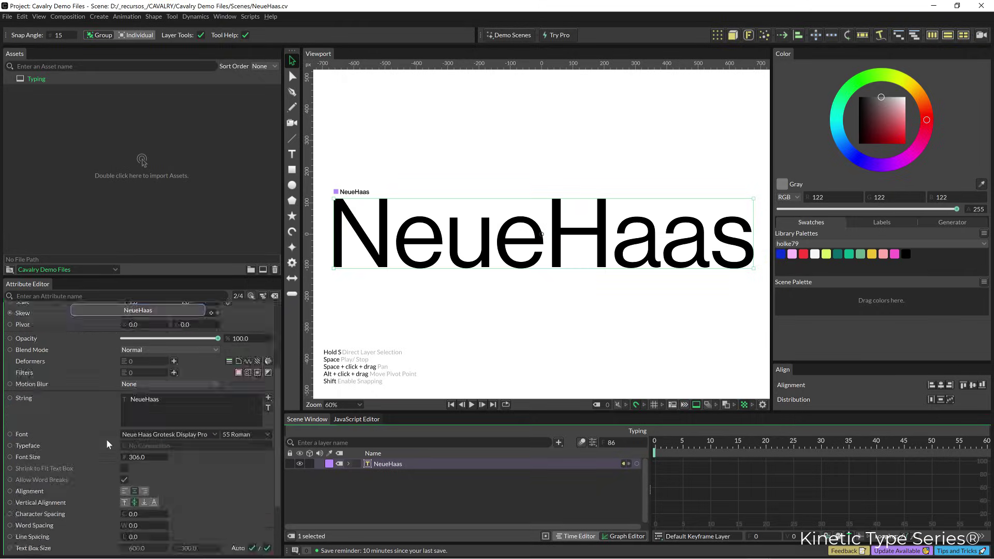
- Expand NeueHaas, select its String Manipulator and keep Resize String as the manipulator type
{"action": "scroll", "coordinate": [106, 439], "scroll_direction": "down", "scroll_amount": 3}
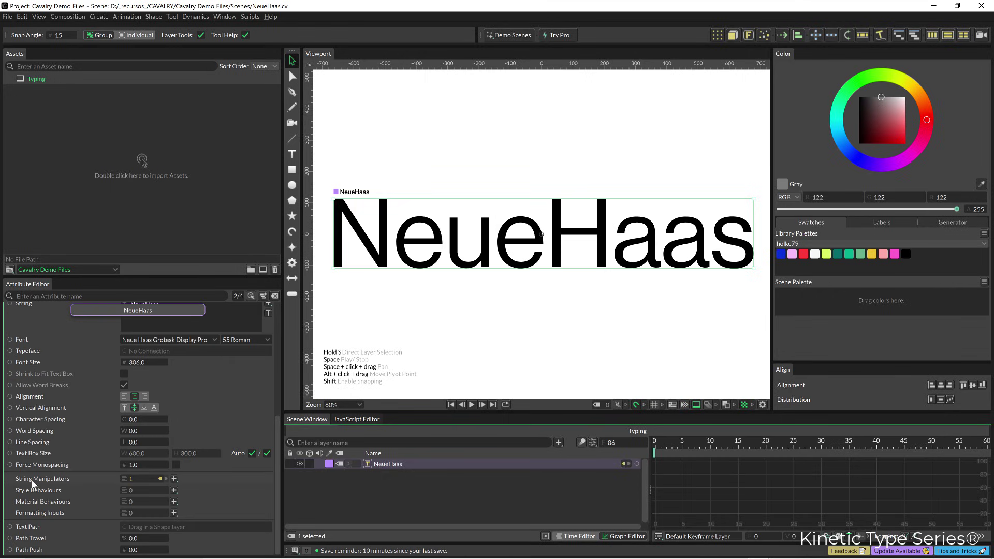
{"action": "left_click", "coordinate": [348, 464]}
{"action": "left_click", "coordinate": [387, 475]}
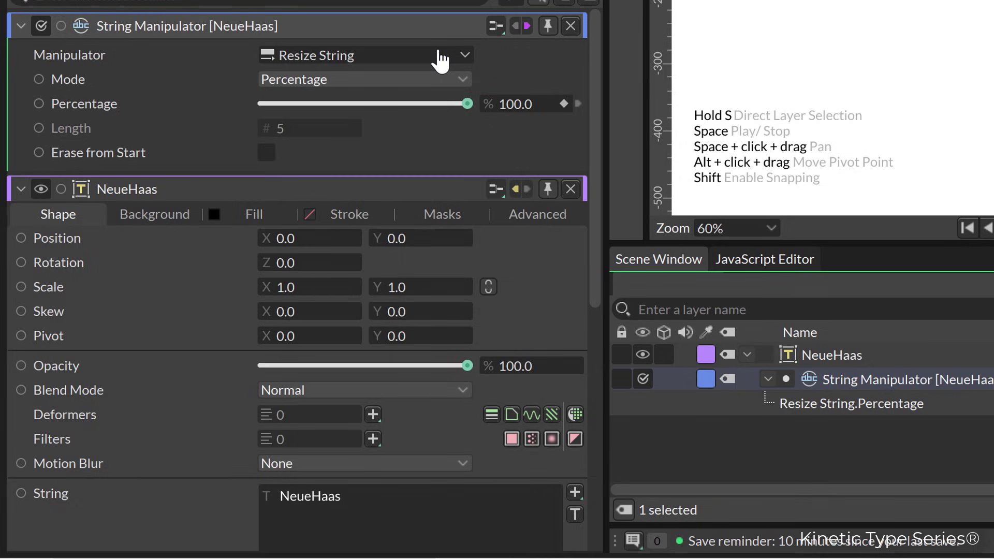
{"action": "left_click", "coordinate": [441, 58]}
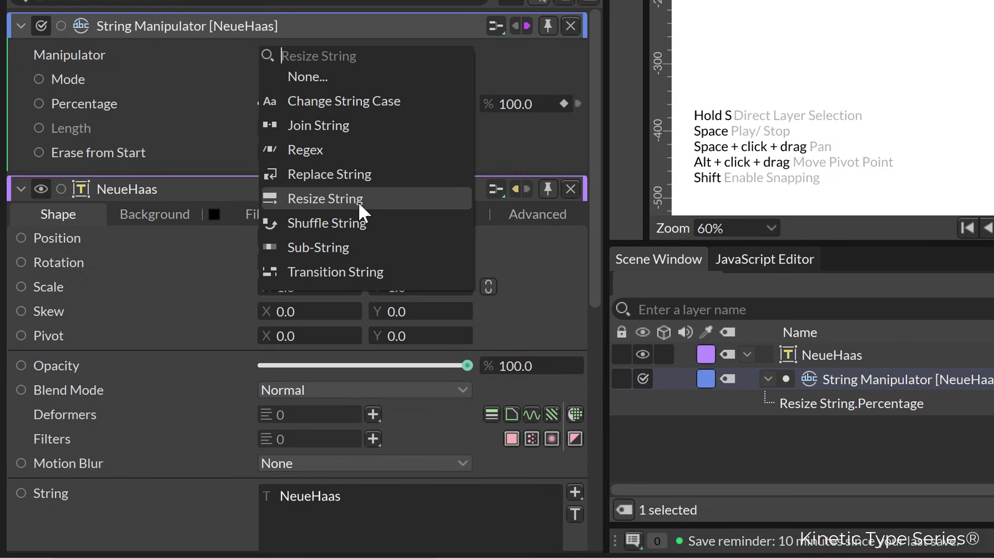
{"action": "left_click", "coordinate": [476, 166]}
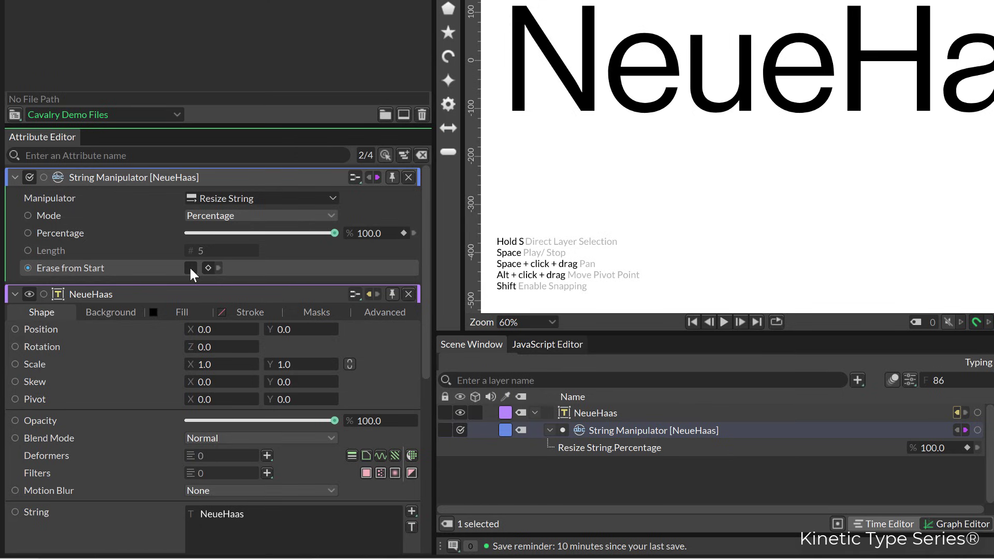
- Turn on Erase from Start, preview the reversed reveal, and rewind to frame 0
{"action": "left_click", "coordinate": [191, 268]}
{"action": "key", "text": "space"}
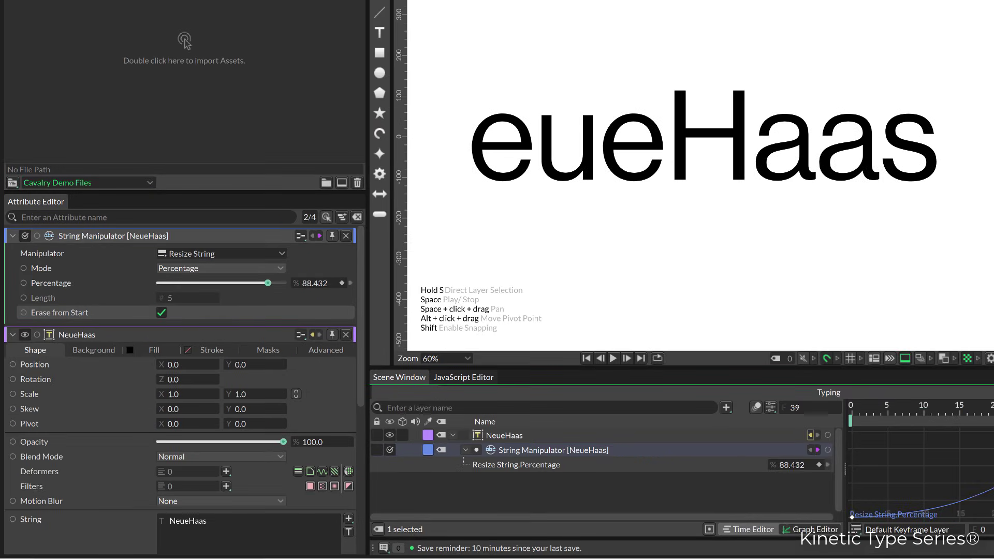
{"action": "left_click_drag", "start_coordinate": [992, 444], "coordinate": [910, 447]}
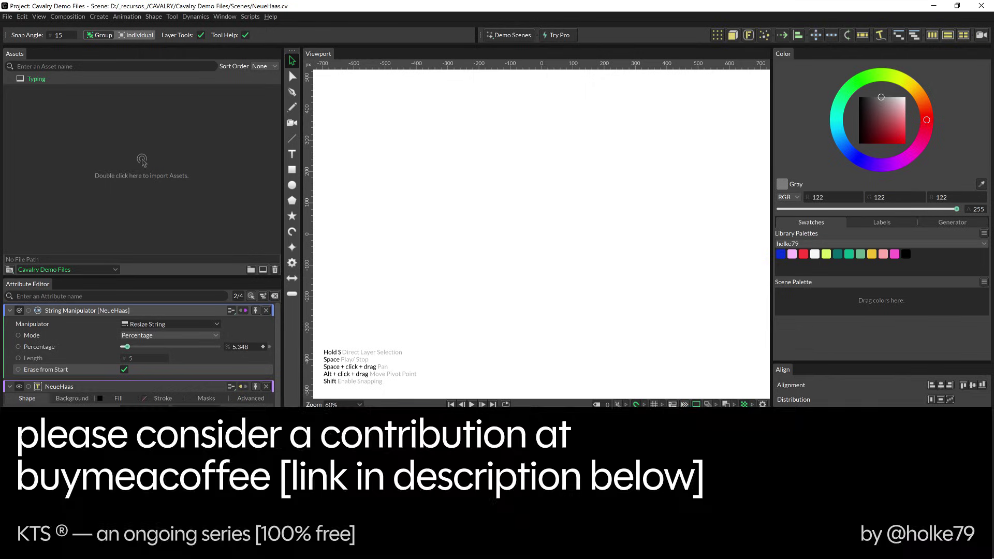
{"action": "key", "text": "space"}
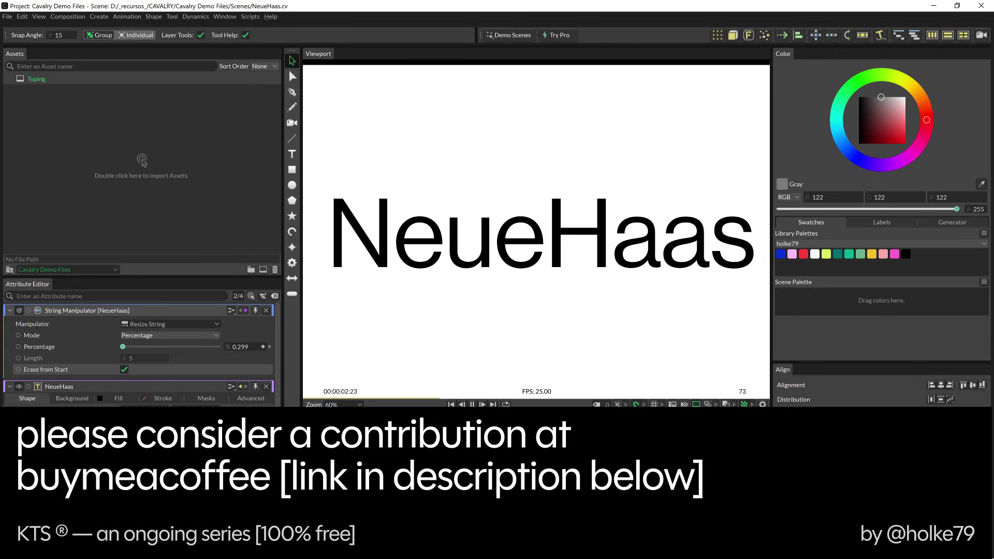